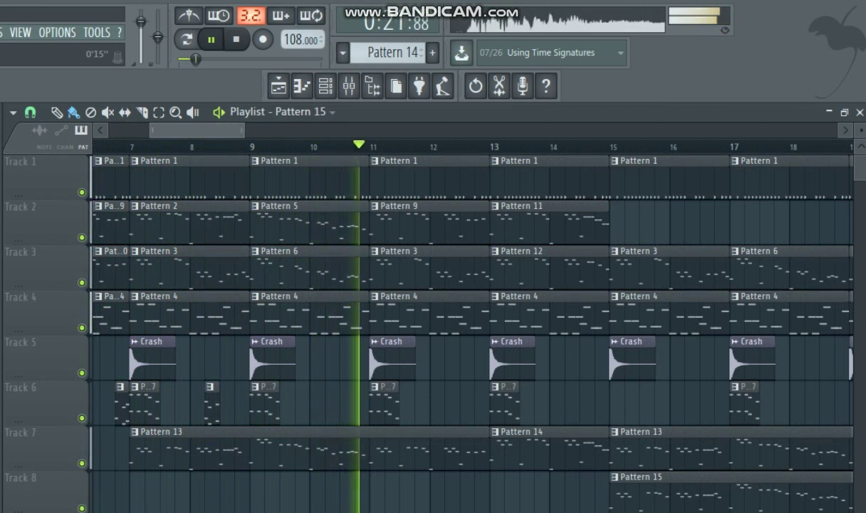
Check the mixer during playback and compare the arrangement with Track 7 muted and unmuted
{"action": "left_click", "coordinate": [350, 87]}
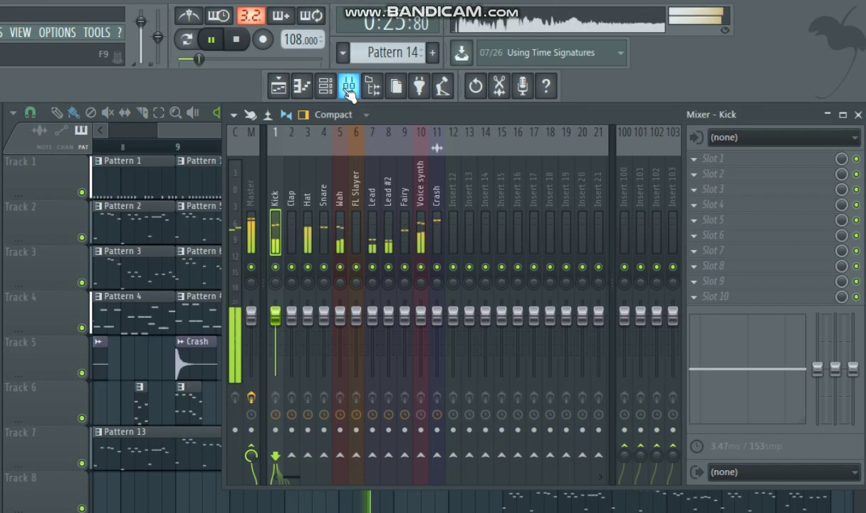
{"action": "left_click", "coordinate": [348, 88]}
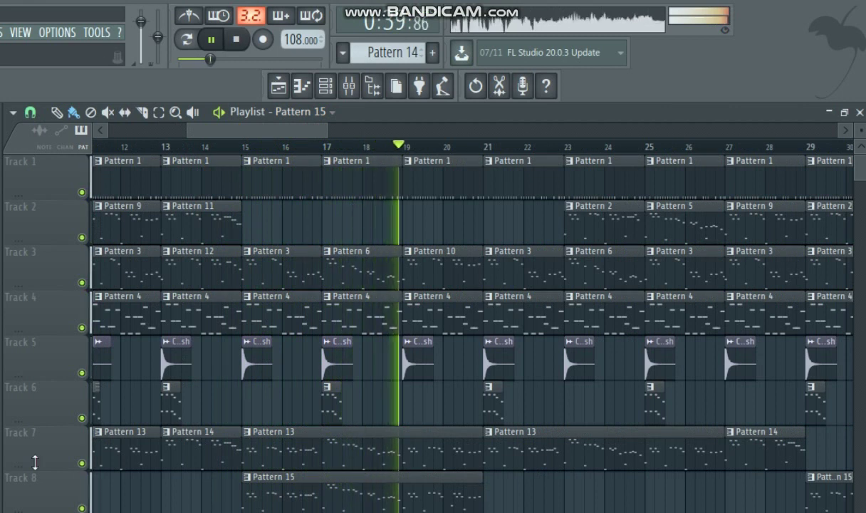
{"action": "left_click", "coordinate": [81, 464]}
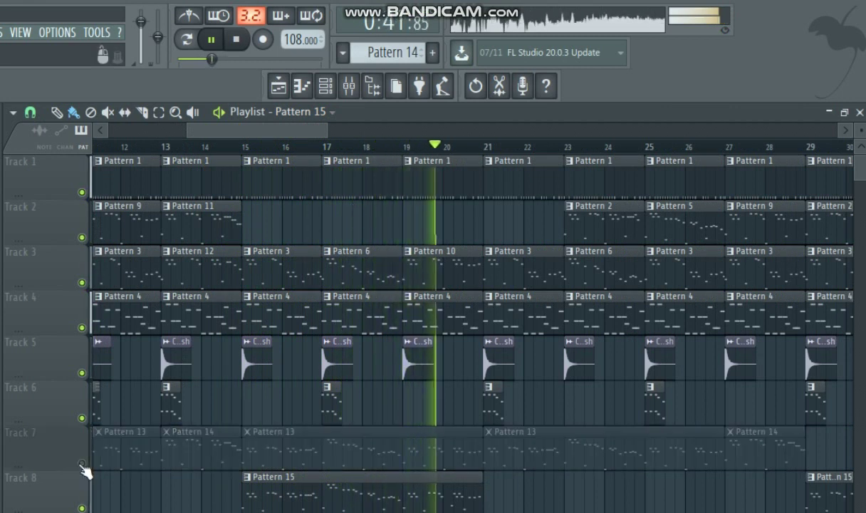
{"action": "left_click", "coordinate": [82, 464]}
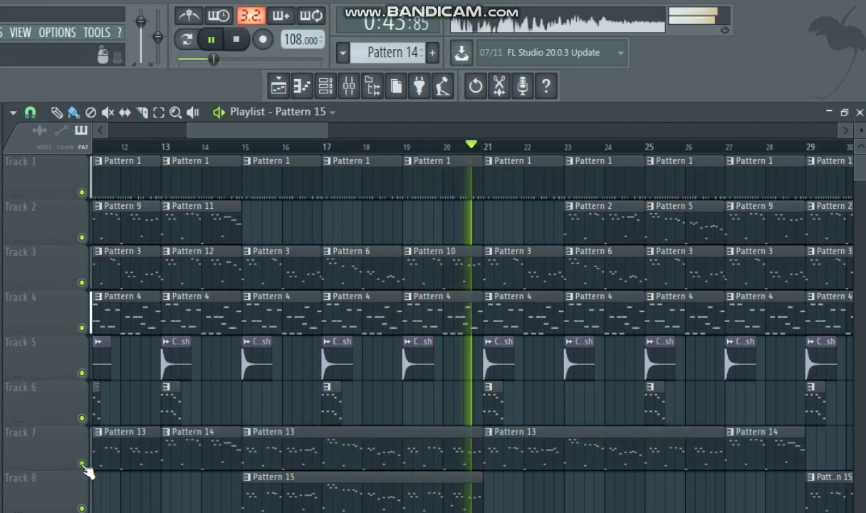
Follow the playback from bar 21 onward and check the instruments in the channel rack
{"action": "left_click_drag", "start_coordinate": [372, 277], "coordinate": [121, 306]}
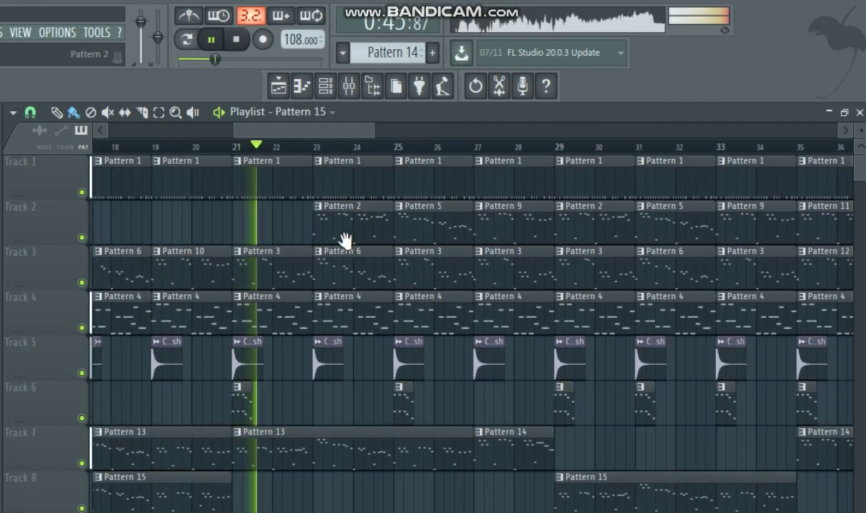
{"action": "left_click_drag", "start_coordinate": [364, 228], "coordinate": [288, 267]}
{"action": "left_click", "coordinate": [325, 87]}
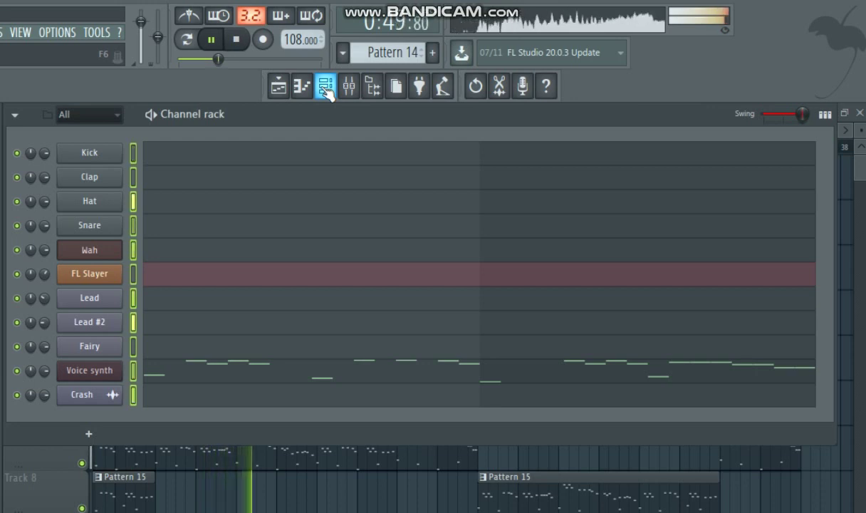
{"action": "left_click", "coordinate": [325, 86]}
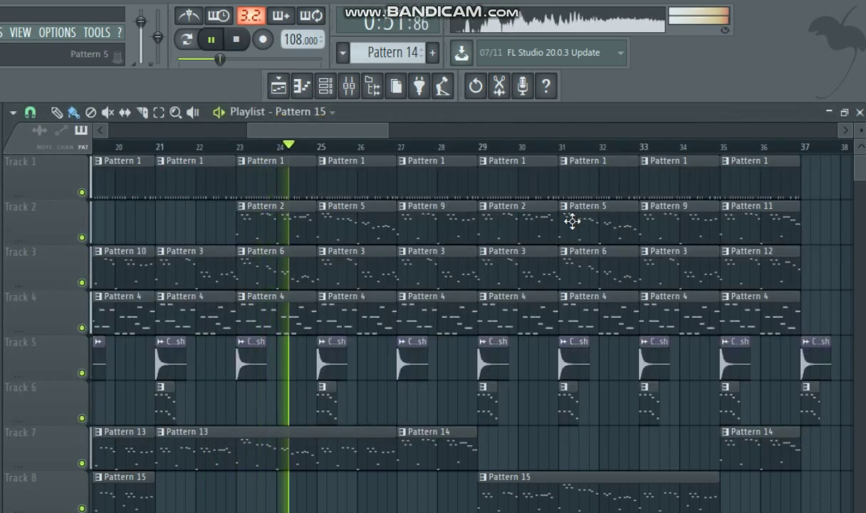
Play the rest of the arrangement through to its end past bar 37 and stop playback
{"action": "left_click_drag", "start_coordinate": [561, 219], "coordinate": [532, 231]}
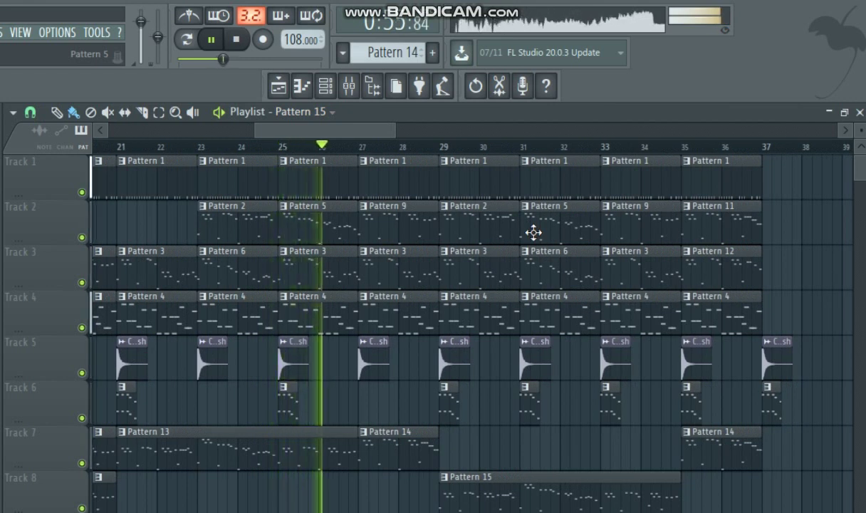
{"action": "scroll", "coordinate": [541, 243], "scroll_direction": "up", "scroll_amount": 5}
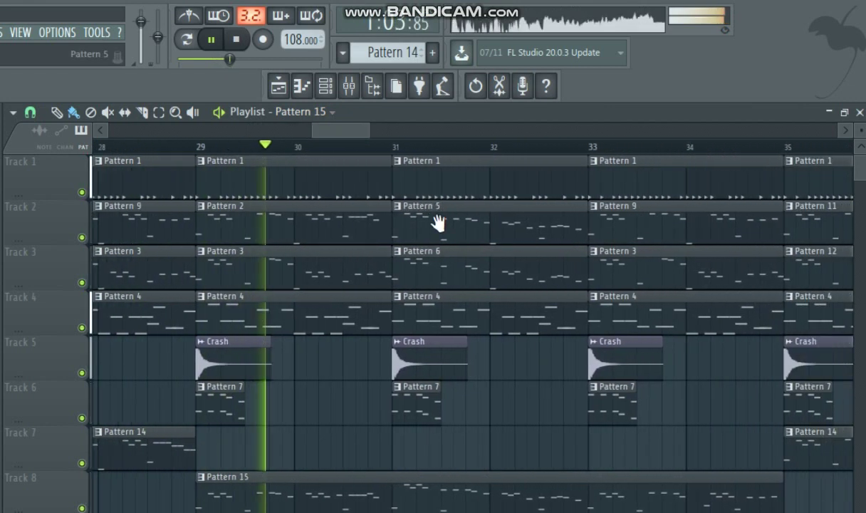
{"action": "left_click_drag", "start_coordinate": [377, 130], "coordinate": [397, 130]}
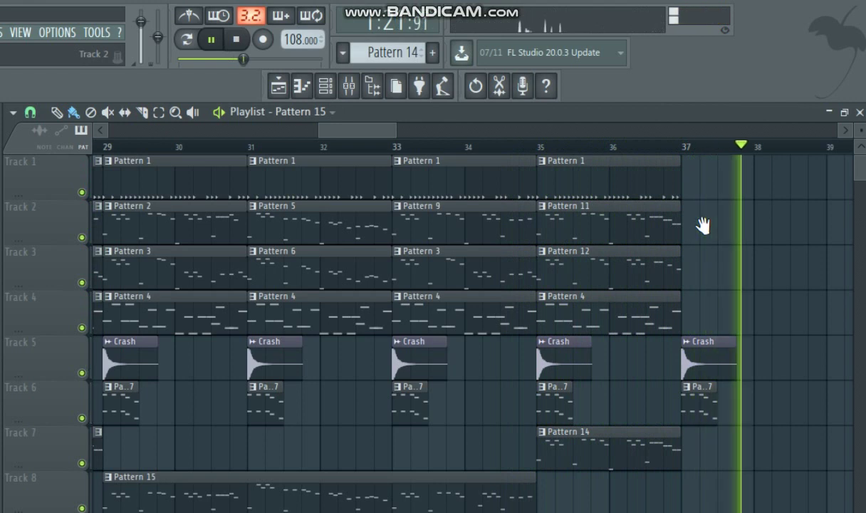
{"action": "left_click", "coordinate": [237, 41]}
Solo Track 1 and play its Pattern 1 clips from the start of the song
{"action": "left_click_drag", "start_coordinate": [357, 130], "coordinate": [282, 162]}
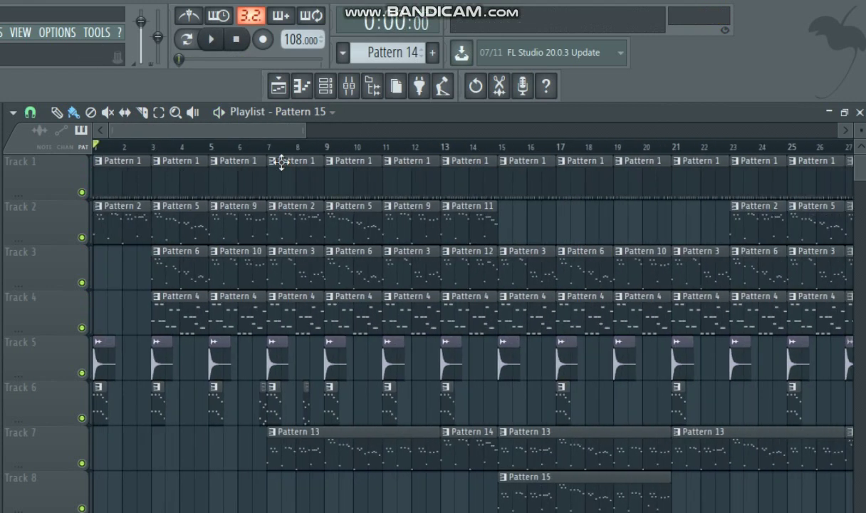
{"action": "right_click", "coordinate": [81, 192]}
{"action": "scroll", "coordinate": [145, 118], "scroll_direction": "up", "scroll_amount": 3}
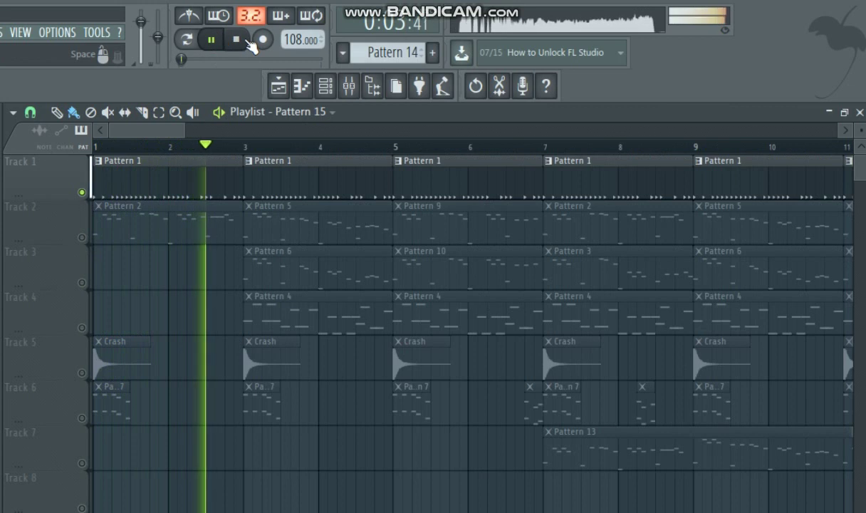
Solo Track 2 and listen to its patterns, jumping to Pattern 11 at bar 13
{"action": "left_click", "coordinate": [82, 239]}
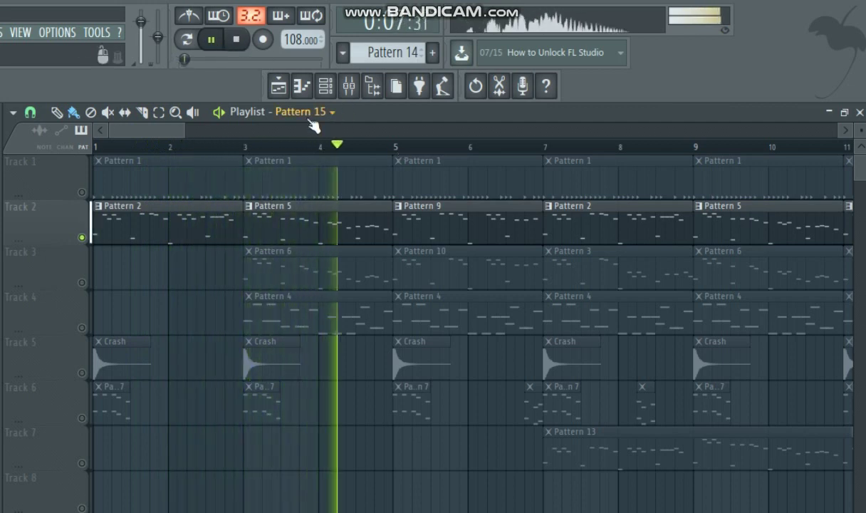
{"action": "left_click_drag", "start_coordinate": [183, 130], "coordinate": [217, 130]}
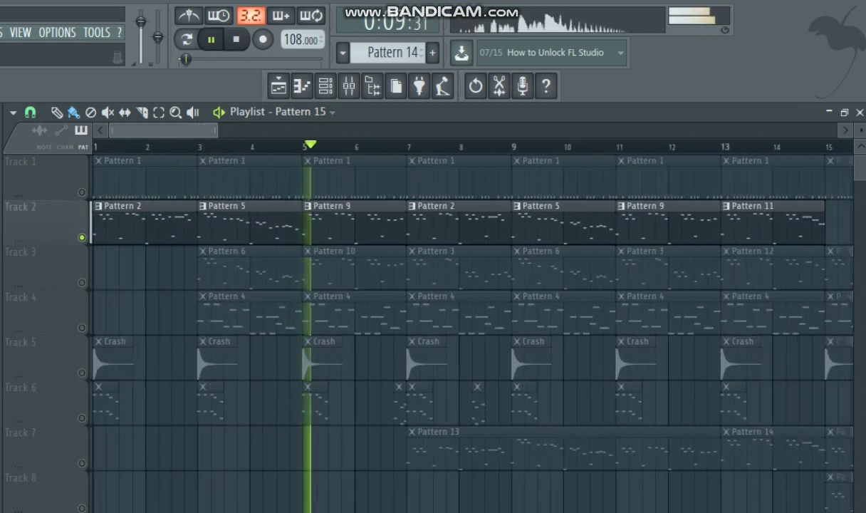
{"action": "left_click", "coordinate": [721, 147]}
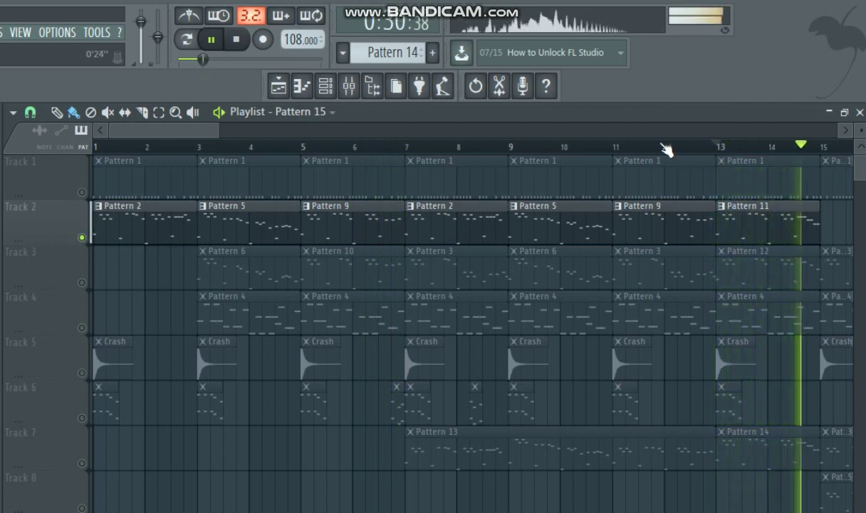
Solo Track 3 and listen to it from bar 3, jumping to Pattern 12 at bar 13
{"action": "left_click", "coordinate": [75, 283]}
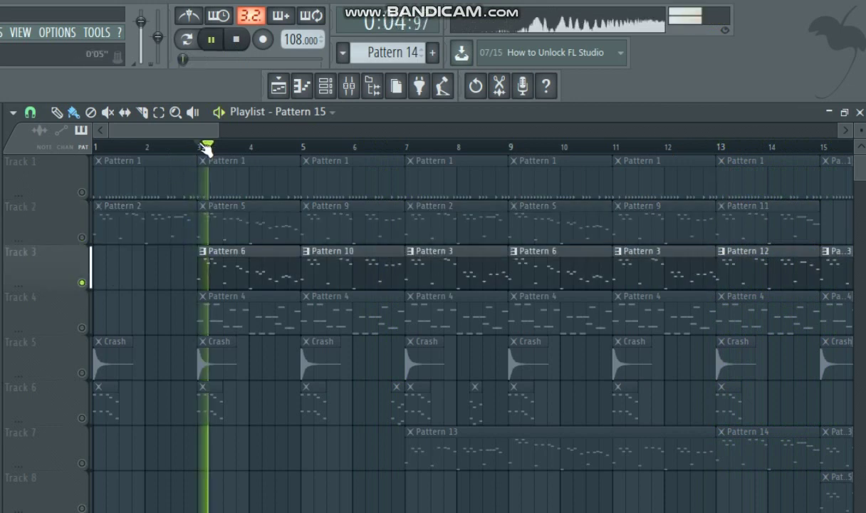
{"action": "scroll", "coordinate": [198, 133], "scroll_direction": "up", "scroll_amount": 3}
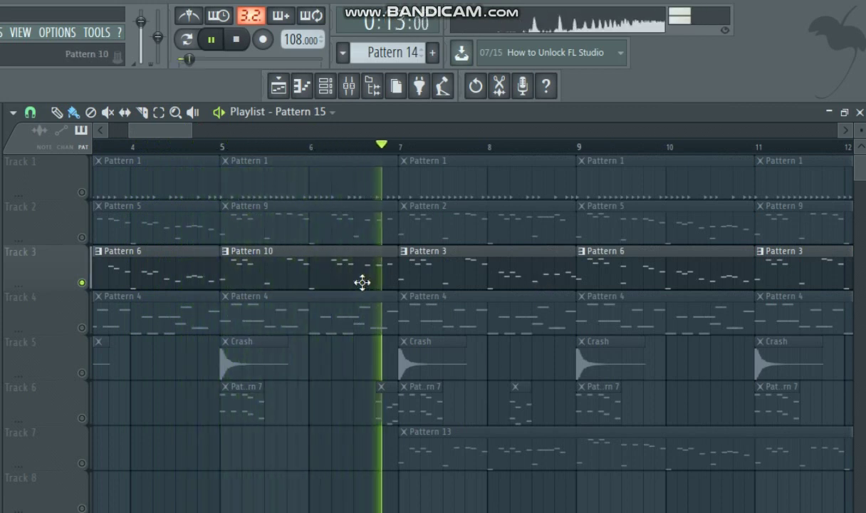
{"action": "scroll", "coordinate": [393, 304], "scroll_direction": "down", "scroll_amount": 3}
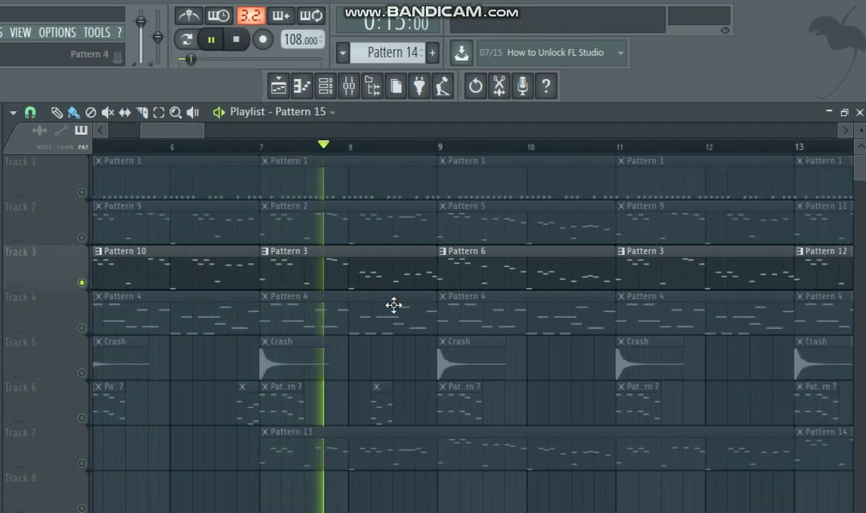
{"action": "left_click_drag", "start_coordinate": [514, 307], "coordinate": [406, 353]}
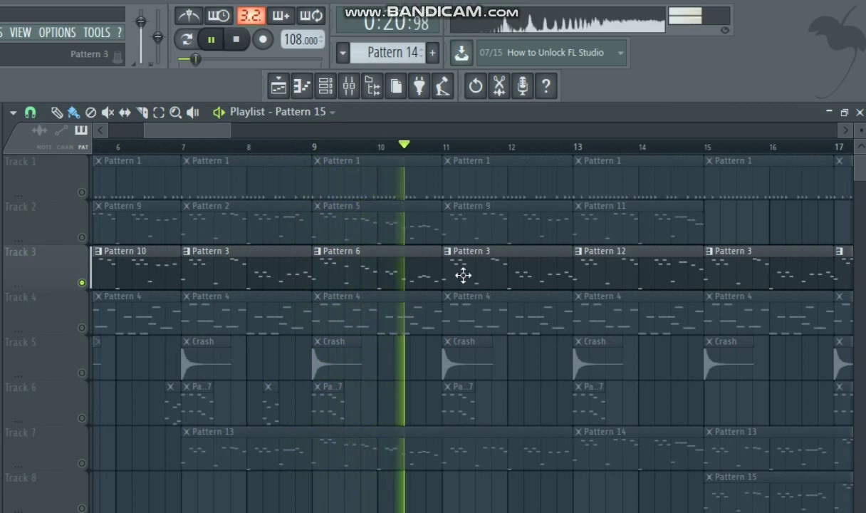
{"action": "left_click", "coordinate": [578, 148]}
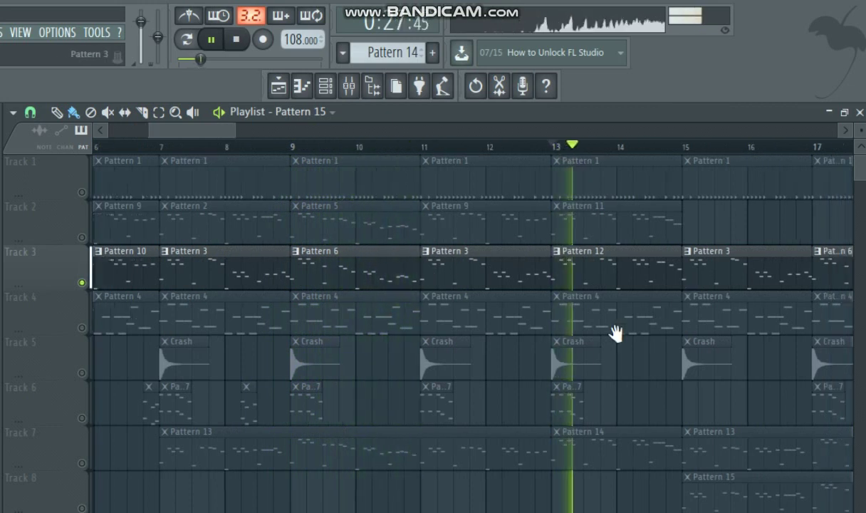
{"action": "left_click_drag", "start_coordinate": [678, 312], "coordinate": [522, 358]}
Solo Track 4 and play its Pattern 4 clips from bar 3
{"action": "left_click_drag", "start_coordinate": [344, 372], "coordinate": [734, 420]}
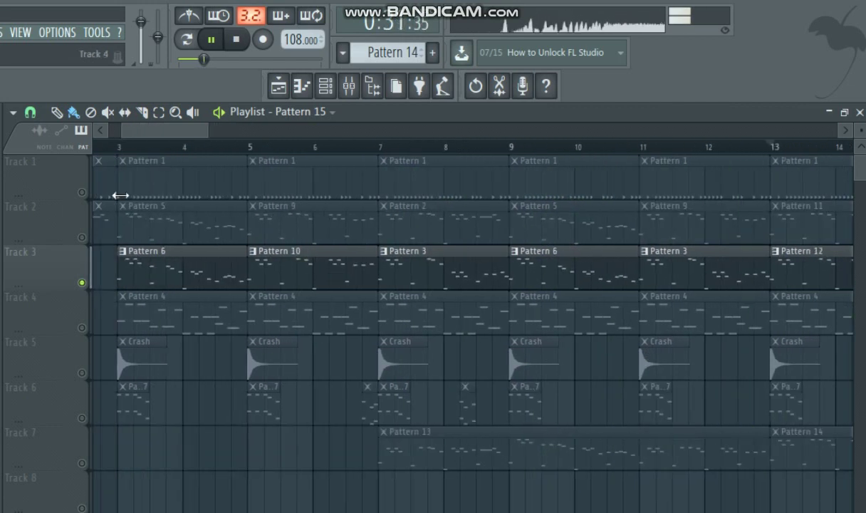
{"action": "left_click", "coordinate": [88, 321]}
{"action": "key", "text": "space"}
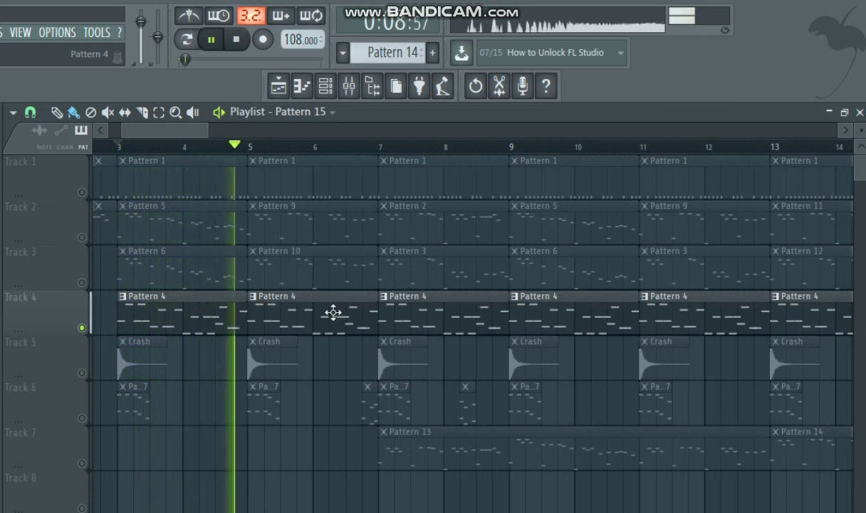
Solo Track 5 and play the Crash clip at bar 3
{"action": "right_click", "coordinate": [81, 374]}
{"action": "key", "text": "space"}
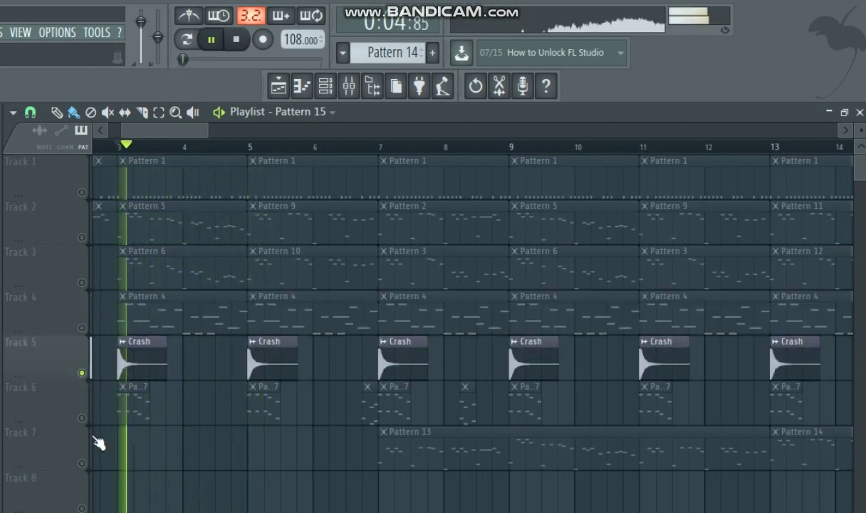
{"action": "key", "text": "space"}
Solo Track 6 and play its Pattern 7 clip from bar 3, replaying it before stopping
{"action": "right_click", "coordinate": [82, 419]}
{"action": "key", "text": "space"}
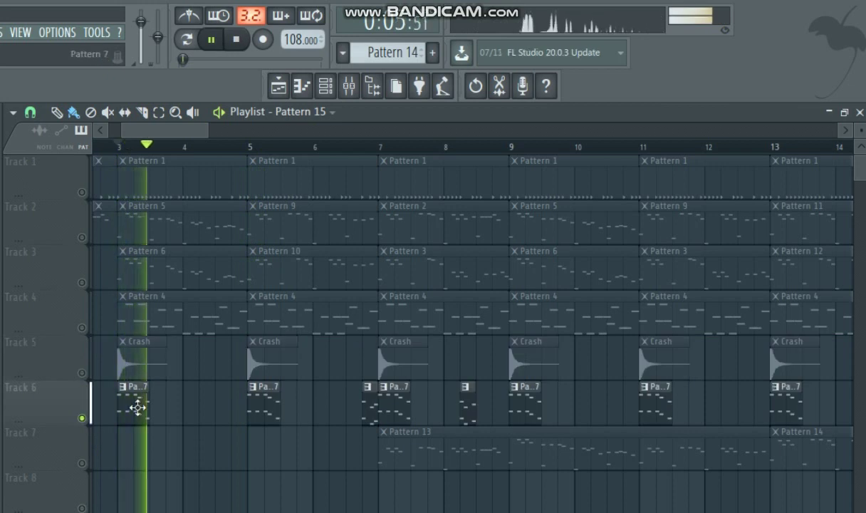
{"action": "key", "text": "space"}
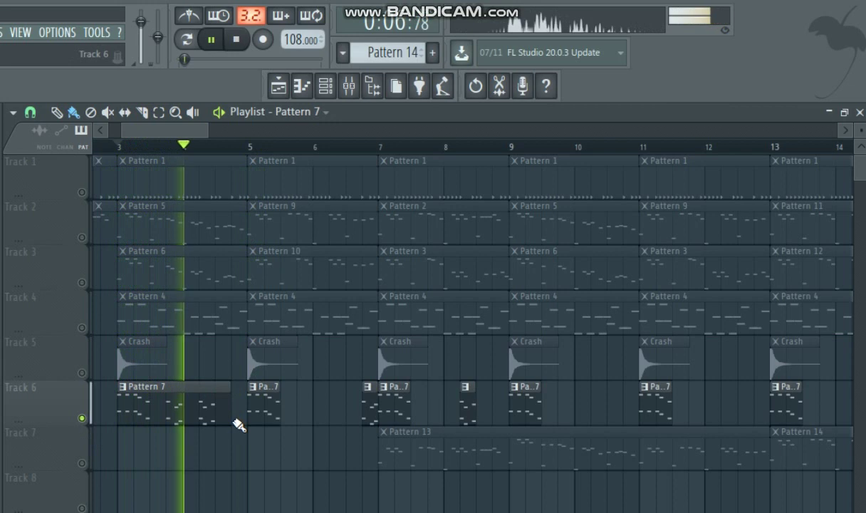
{"action": "key", "text": "space"}
Solo Track 7 and play its Pattern 13 and Pattern 14 clips from bar 7
{"action": "scroll", "coordinate": [218, 287], "scroll_direction": "right", "scroll_amount": 2}
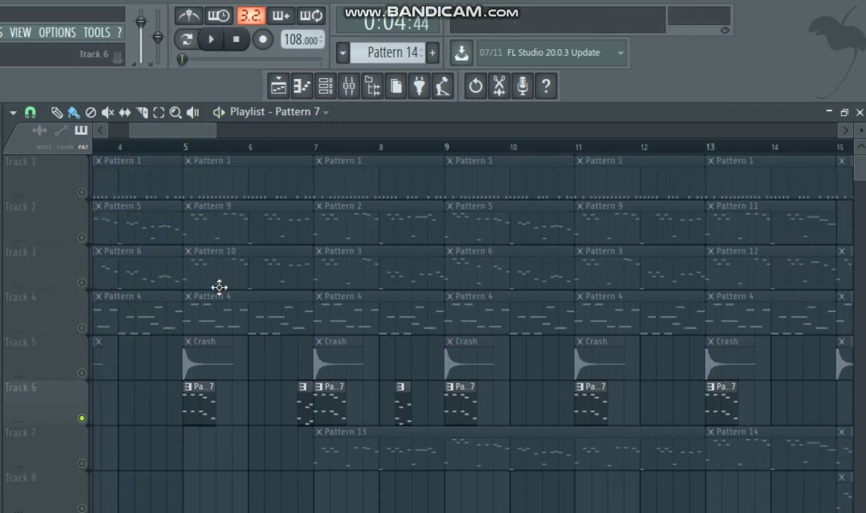
{"action": "key", "text": "space"}
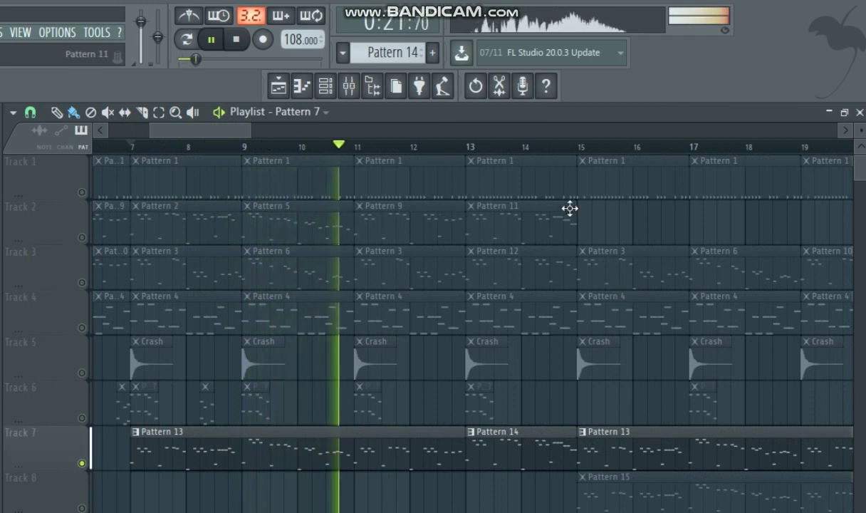
{"action": "scroll", "coordinate": [548, 311], "scroll_direction": "right", "scroll_amount": 2}
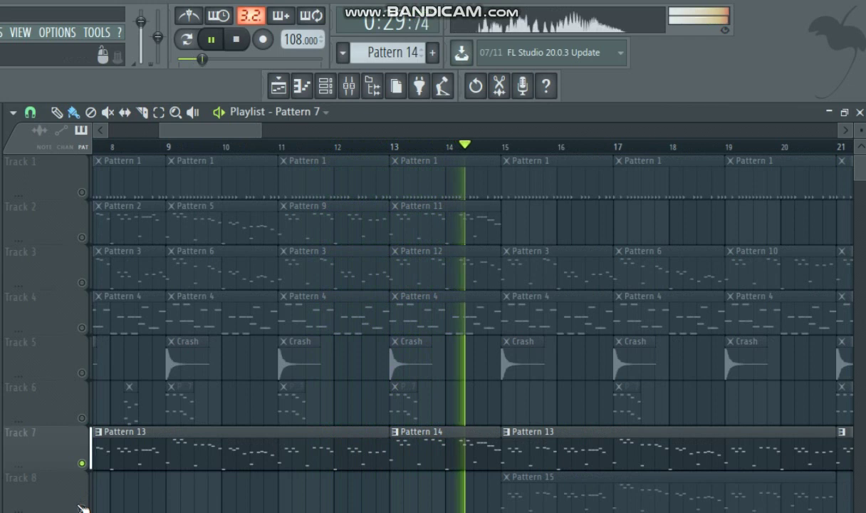
Solo Track 8 and listen to its Pattern 15 clip from bar 15
{"action": "right_click", "coordinate": [82, 509]}
{"action": "left_click_drag", "start_coordinate": [684, 286], "coordinate": [367, 367]}
{"action": "left_click_drag", "start_coordinate": [531, 296], "coordinate": [443, 327]}
Unmute Tracks 1, 3, 4, 7 and 6 one after another alongside Track 8 during playback
{"action": "left_click", "coordinate": [82, 192]}
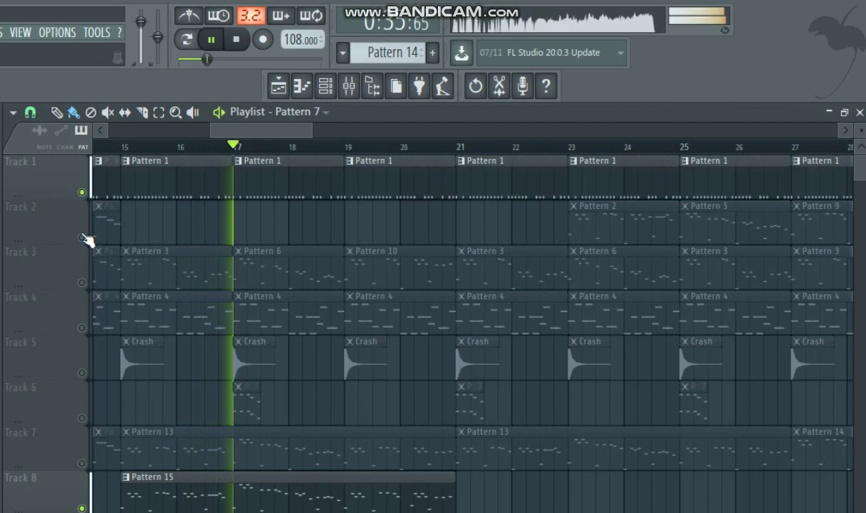
{"action": "left_click", "coordinate": [82, 283]}
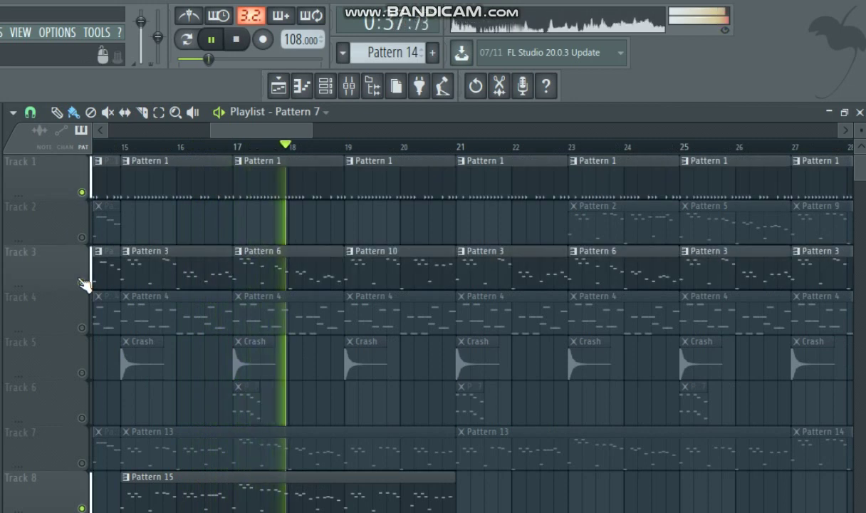
{"action": "left_click", "coordinate": [81, 328]}
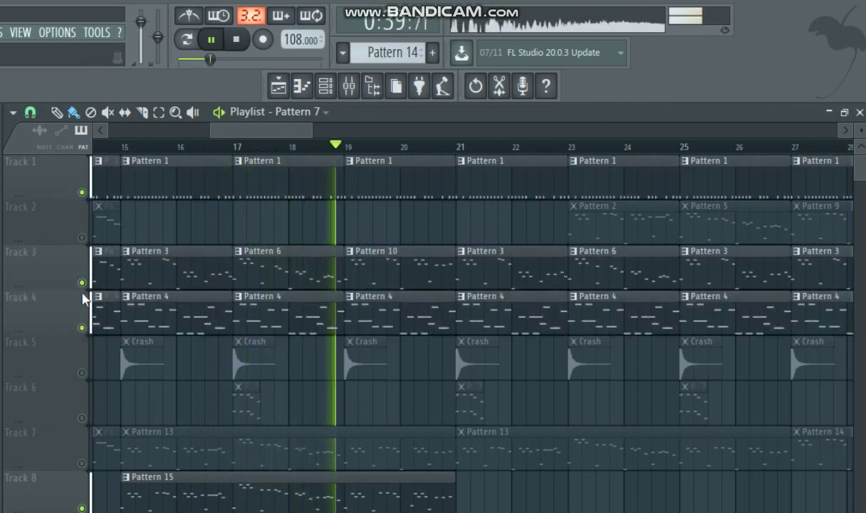
{"action": "left_click", "coordinate": [82, 463]}
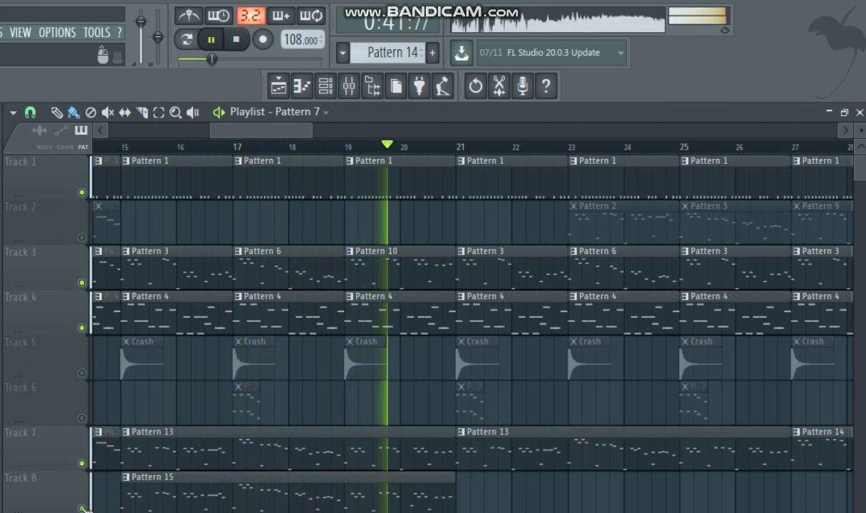
{"action": "left_click_drag", "start_coordinate": [535, 327], "coordinate": [361, 393]}
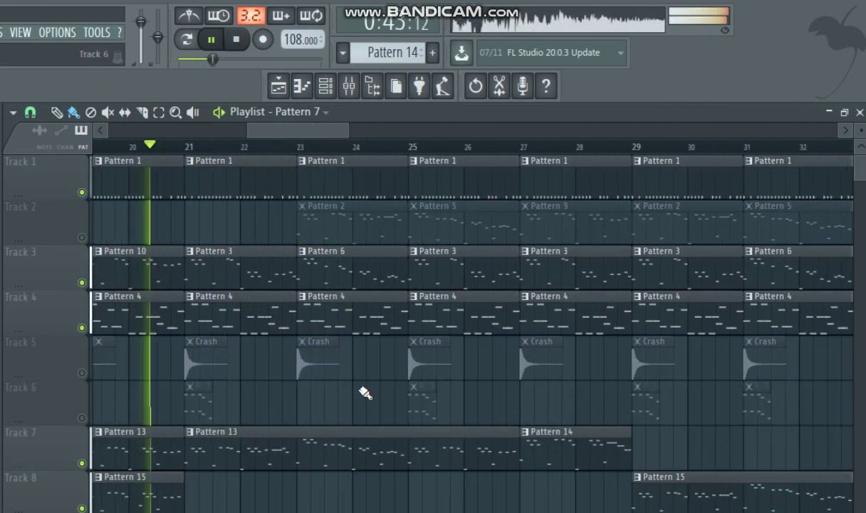
{"action": "left_click", "coordinate": [82, 418]}
Bring up the channel rack and mixer while the song plays, and open the Lead channel's settings
{"action": "left_click_drag", "start_coordinate": [409, 378], "coordinate": [286, 445]}
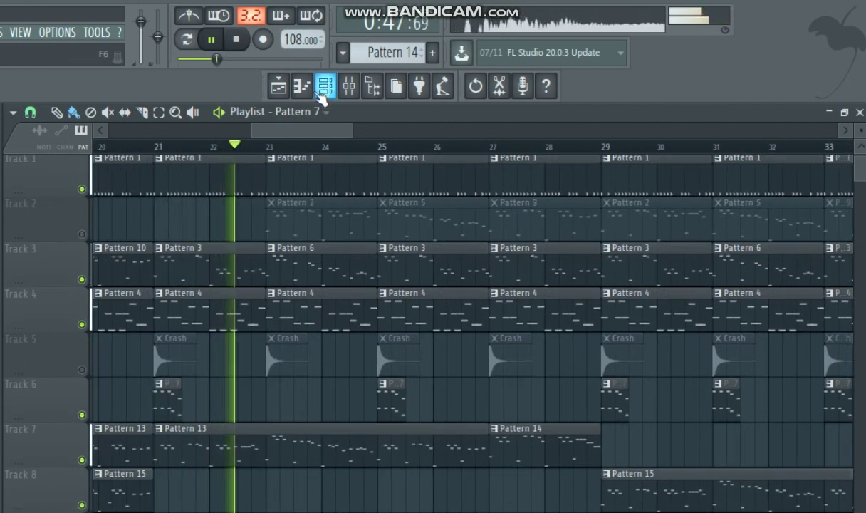
{"action": "left_click", "coordinate": [326, 86]}
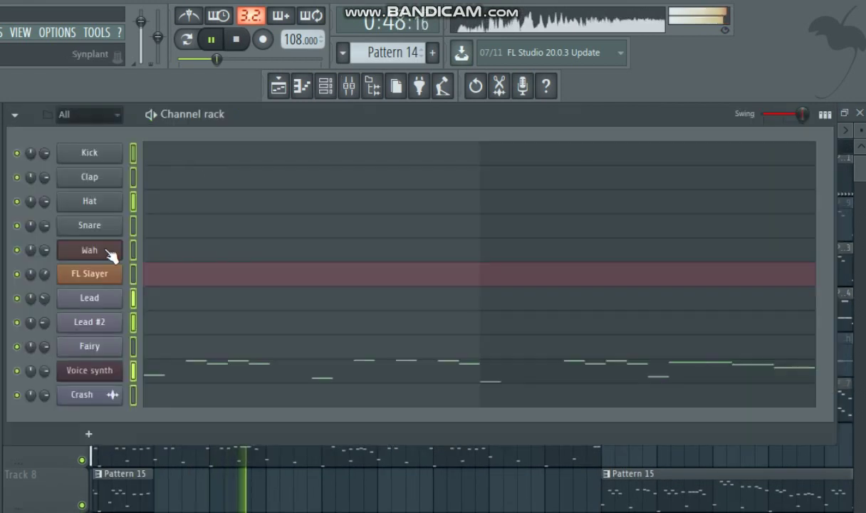
{"action": "left_click", "coordinate": [349, 85]}
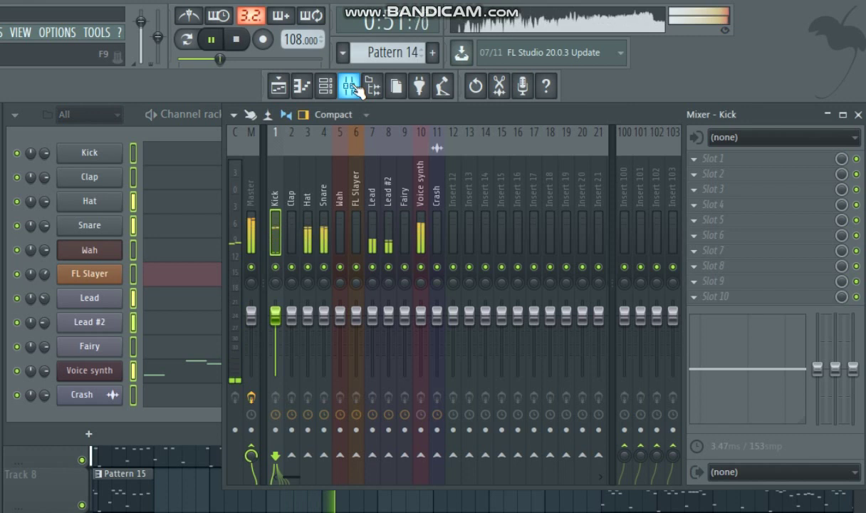
{"action": "left_click", "coordinate": [103, 302]}
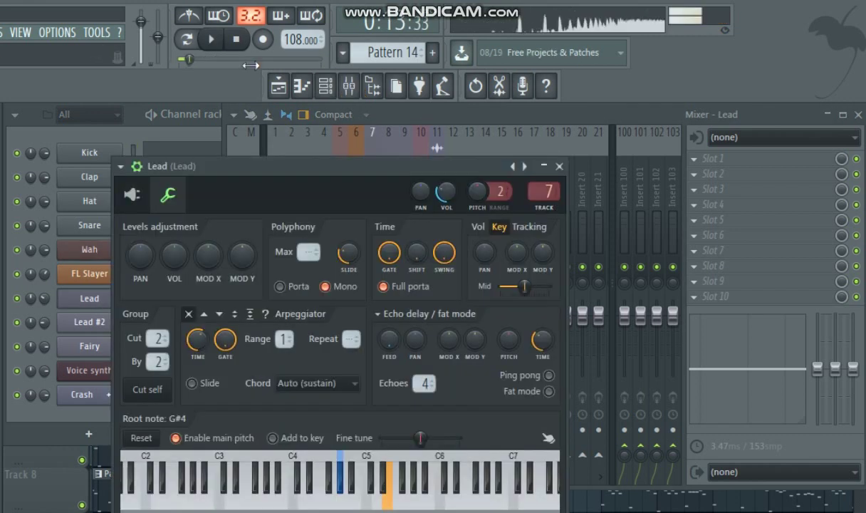
Return from the playlist to the channel rack and open the Fairy channel to try out its sound
{"action": "left_click", "coordinate": [280, 85]}
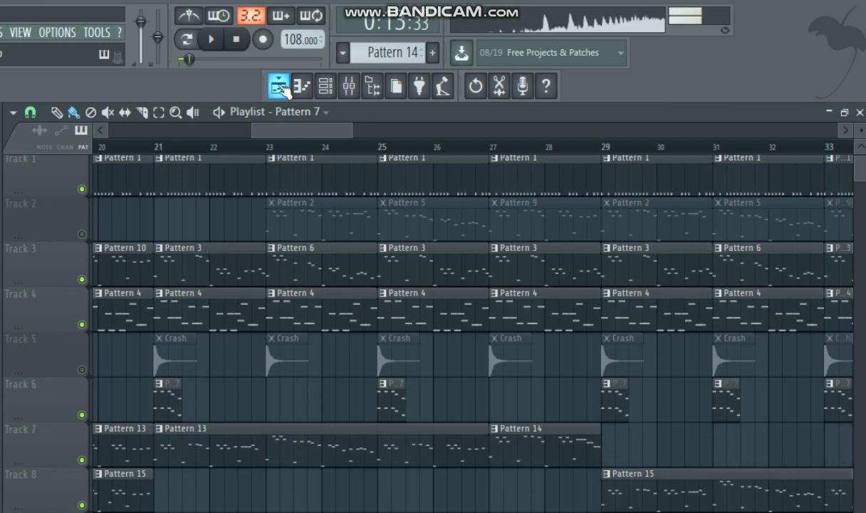
{"action": "left_click", "coordinate": [326, 86]}
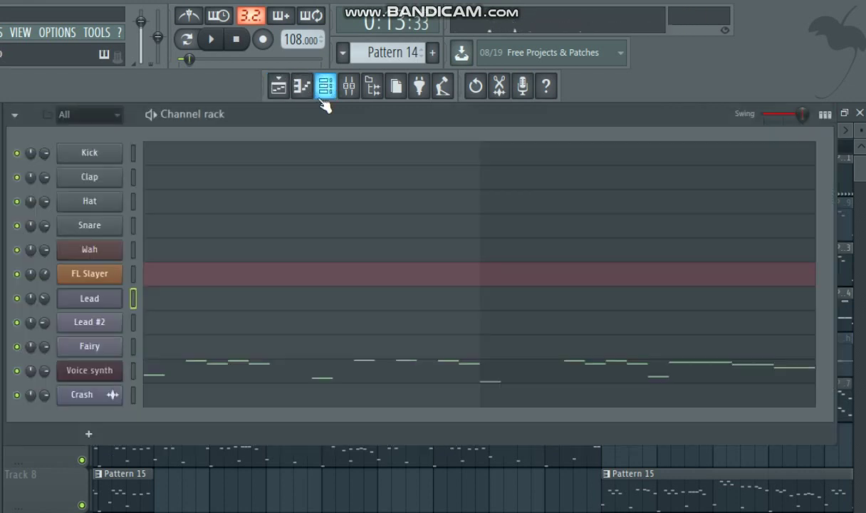
{"action": "left_click", "coordinate": [106, 349]}
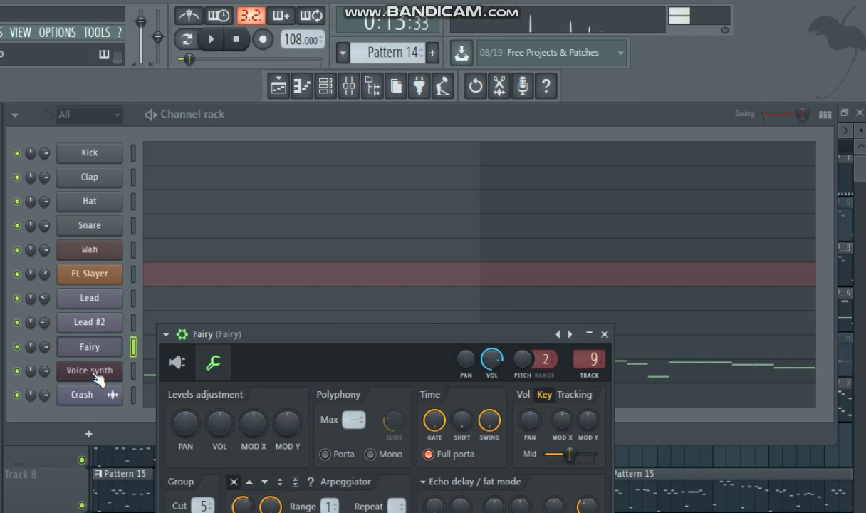
Audition the Voice synth channel, view its Harmor synth controls, and compare it with the Fairy channel
{"action": "left_click", "coordinate": [98, 376]}
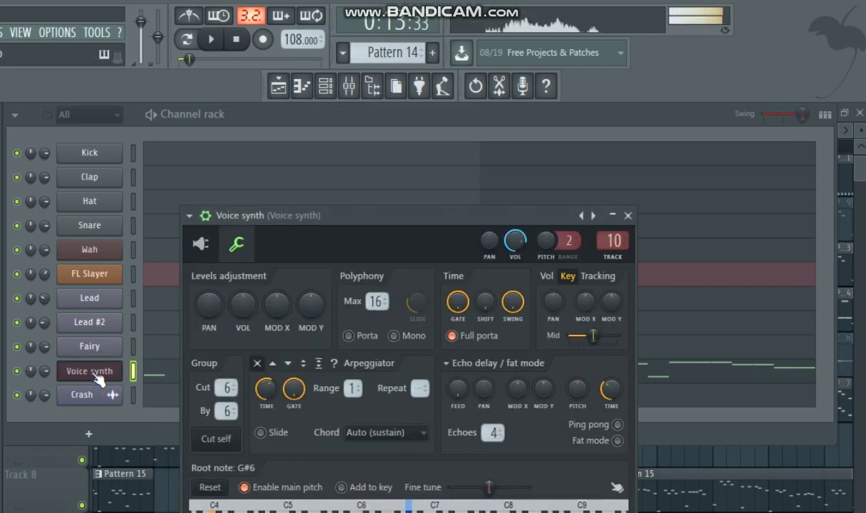
{"action": "left_click", "coordinate": [205, 246]}
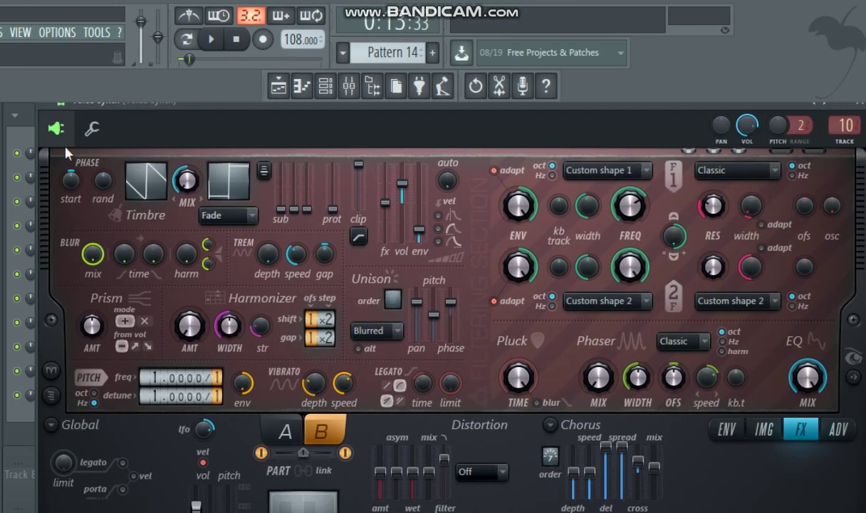
{"action": "left_click", "coordinate": [91, 129]}
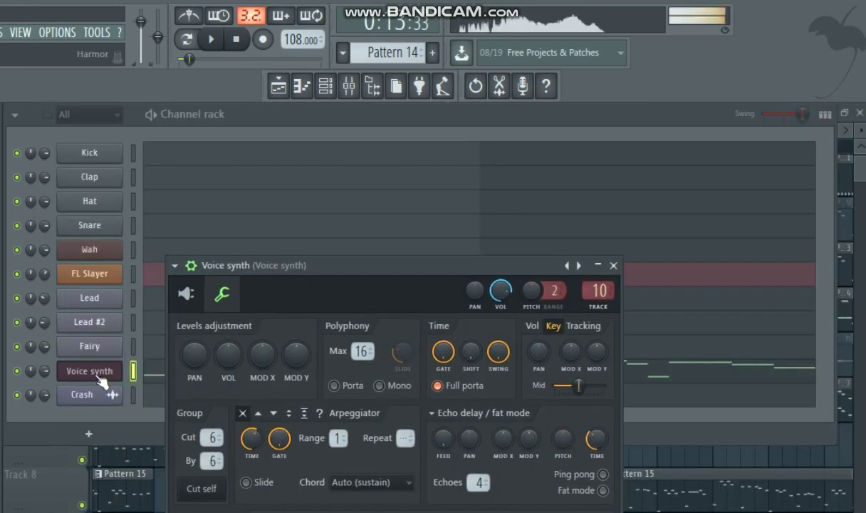
{"action": "left_click", "coordinate": [90, 347]}
{"action": "left_click", "coordinate": [84, 371]}
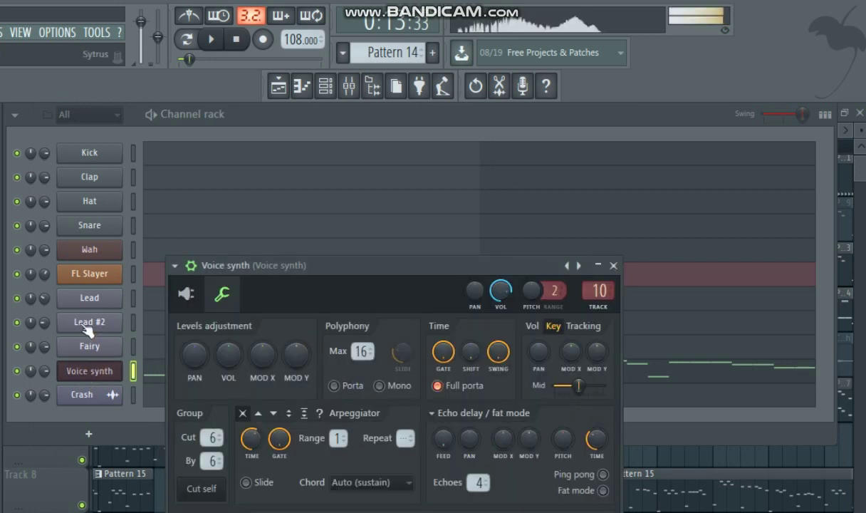
Audition the FL Slayer and Wah channels, viewing Wah's Synplant plugin and its miscellaneous channel settings
{"action": "left_click", "coordinate": [91, 274]}
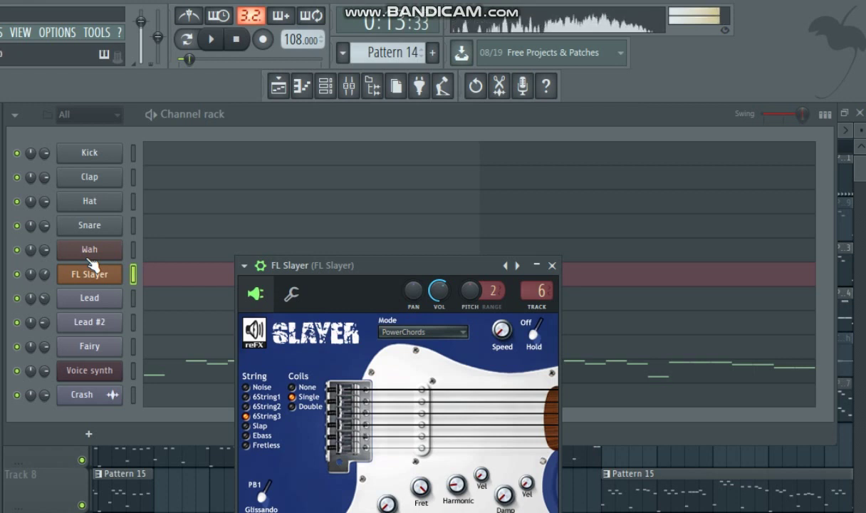
{"action": "left_click", "coordinate": [82, 250]}
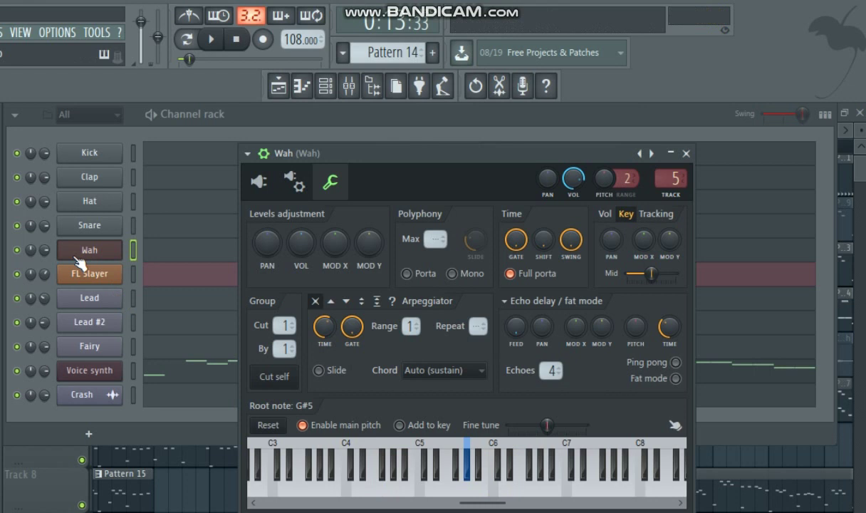
{"action": "left_click", "coordinate": [259, 183]}
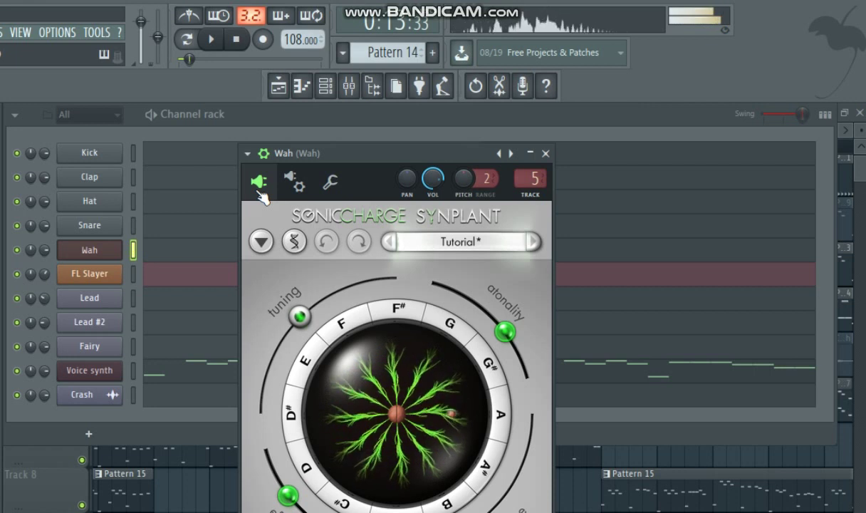
{"action": "left_click", "coordinate": [329, 182]}
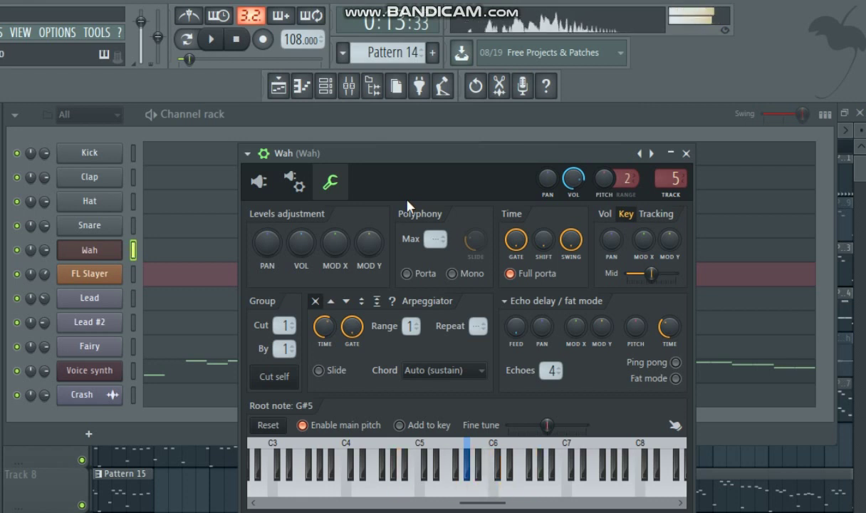
Audition the Lead and Voice synth channels, viewing both the Harmor controls and the miscellaneous settings of Voice synth
{"action": "left_click", "coordinate": [90, 297]}
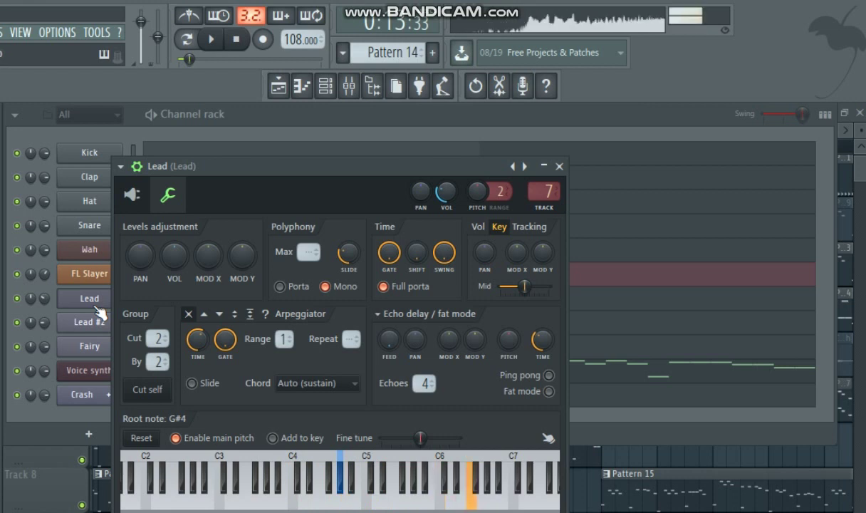
{"action": "left_click", "coordinate": [89, 370]}
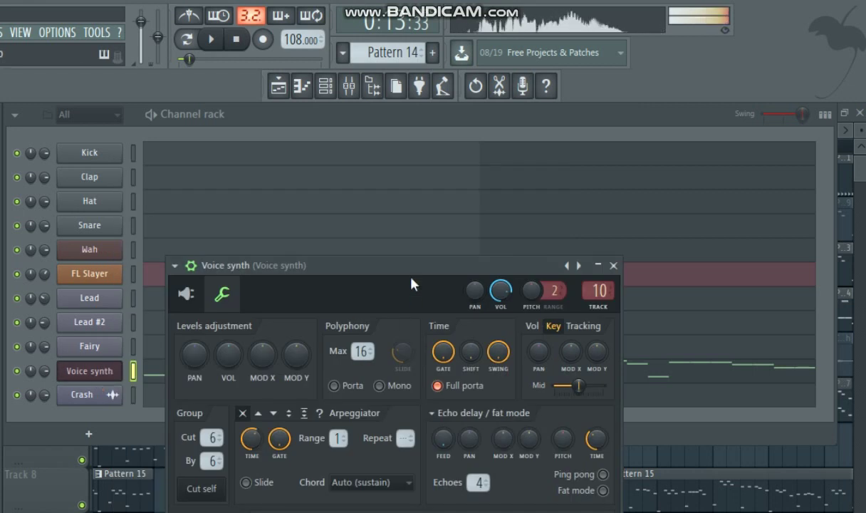
{"action": "left_click_drag", "start_coordinate": [403, 270], "coordinate": [419, 126]}
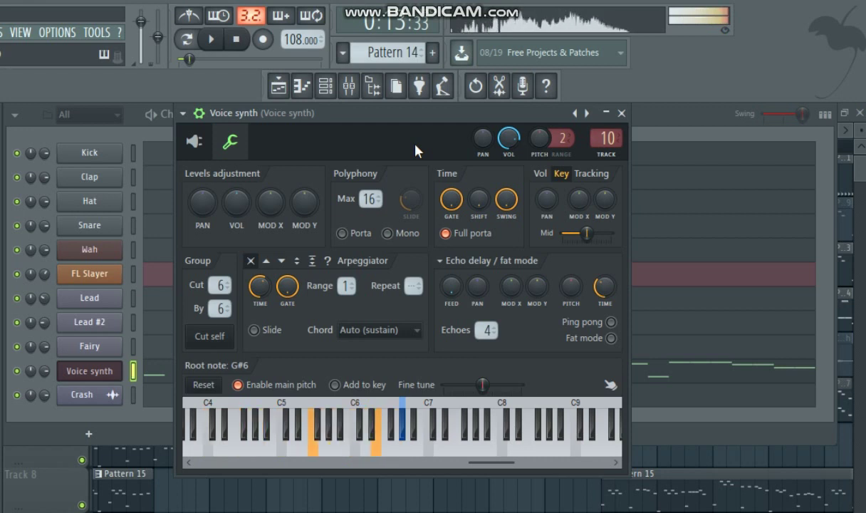
{"action": "left_click", "coordinate": [195, 143]}
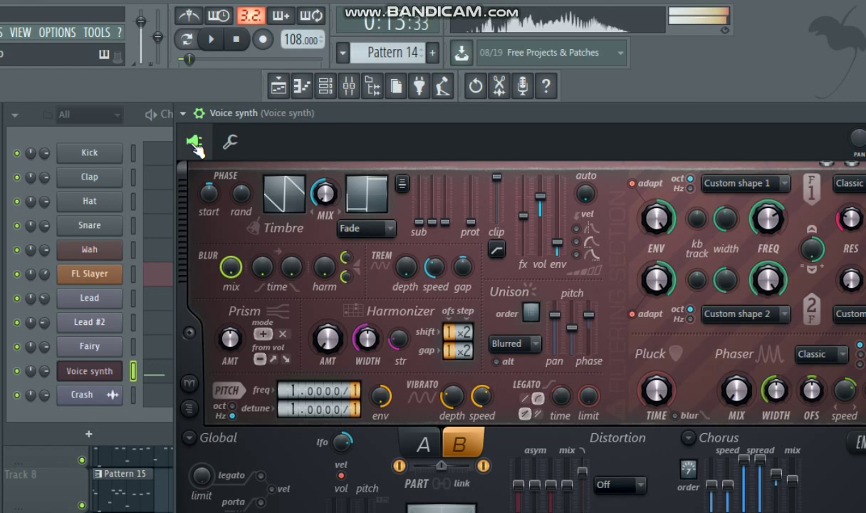
{"action": "left_click", "coordinate": [230, 143]}
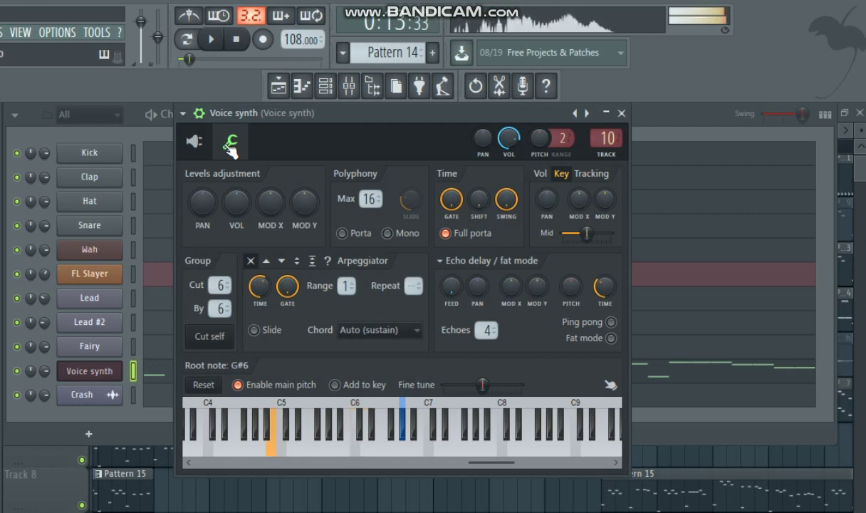
Return to the playlist, unmute all tracks by soloing and unsoloing Track 2, and play the arrangement from bar 23
{"action": "left_click", "coordinate": [278, 86]}
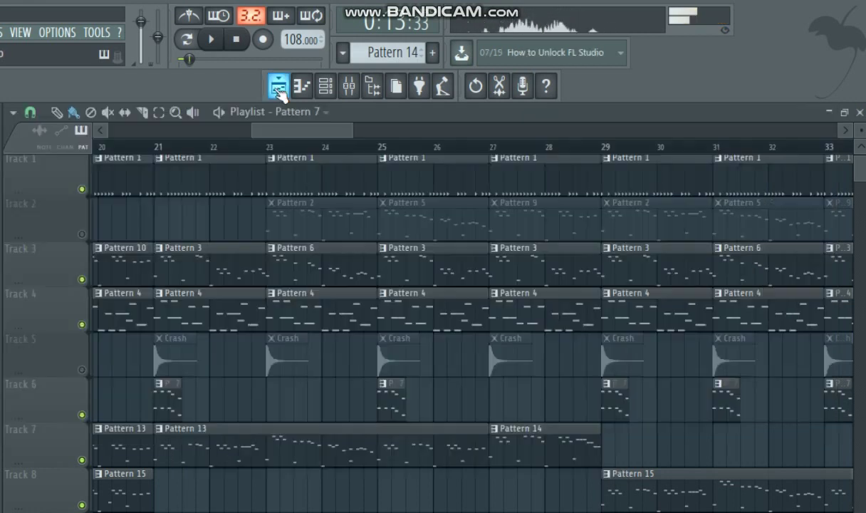
{"action": "scroll", "coordinate": [276, 140], "scroll_direction": "down", "scroll_amount": 5}
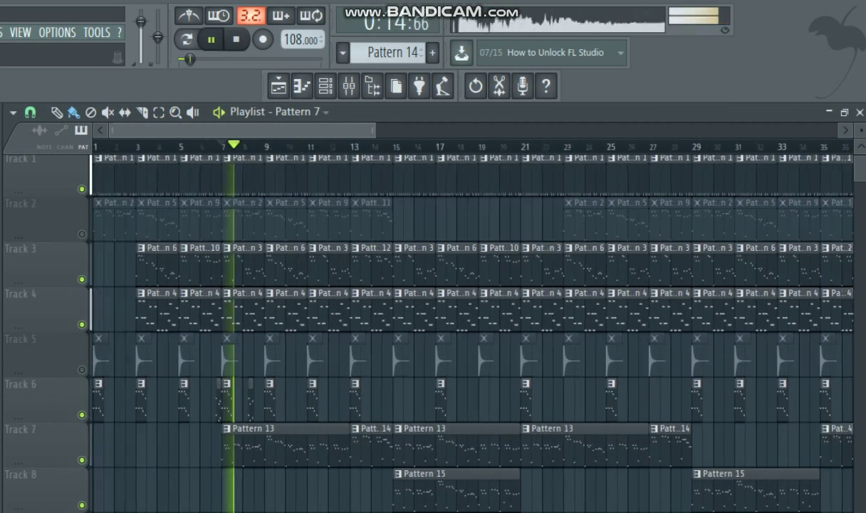
{"action": "right_click", "coordinate": [83, 235]}
{"action": "right_click", "coordinate": [83, 235]}
{"action": "left_click_drag", "start_coordinate": [555, 277], "coordinate": [254, 407]}
{"action": "left_click", "coordinate": [255, 147]}
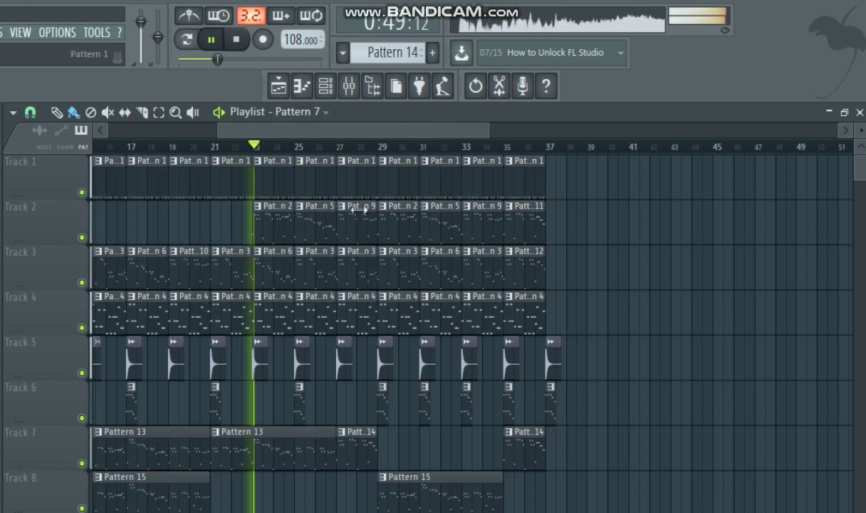
Play the arrangement's ending from bar 33 past bar 37, and bring up the mixer
{"action": "scroll", "coordinate": [352, 138], "scroll_direction": "up", "scroll_amount": 3}
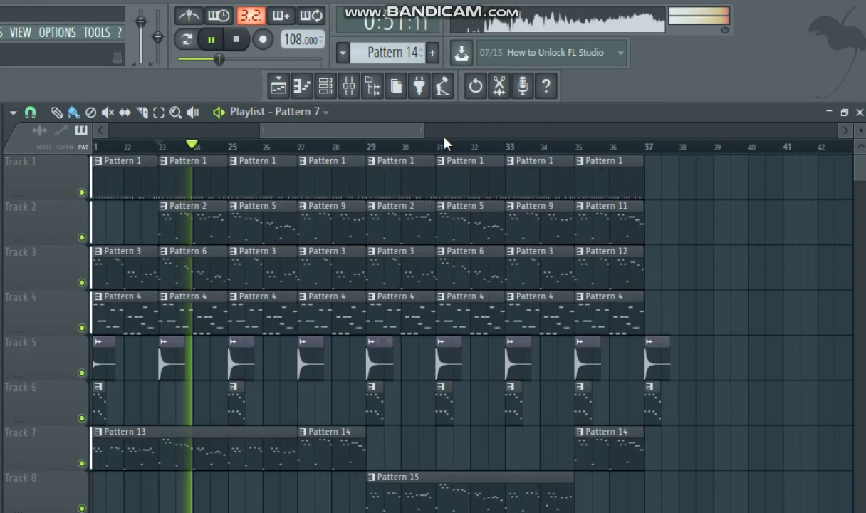
{"action": "left_click", "coordinate": [506, 149]}
{"action": "left_click_drag", "start_coordinate": [641, 267], "coordinate": [565, 320]}
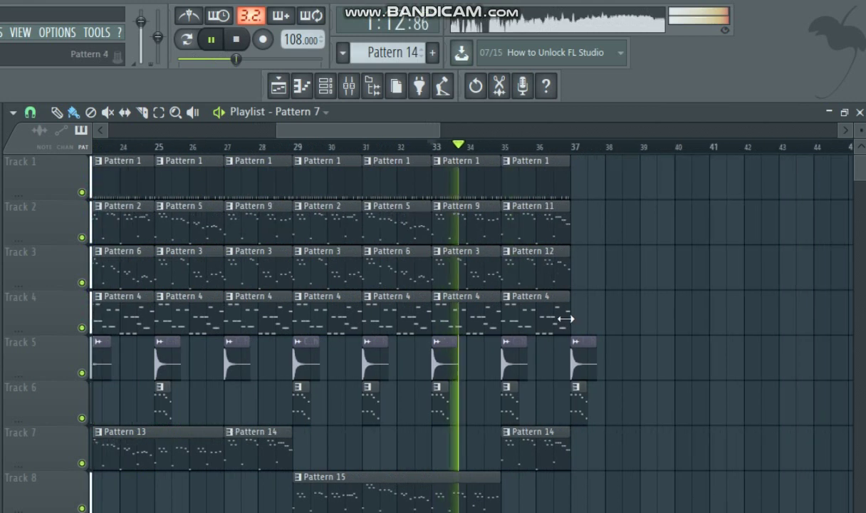
{"action": "scroll", "coordinate": [398, 131], "scroll_direction": "down", "scroll_amount": 2}
{"action": "scroll", "coordinate": [399, 130], "scroll_direction": "down", "scroll_amount": 4}
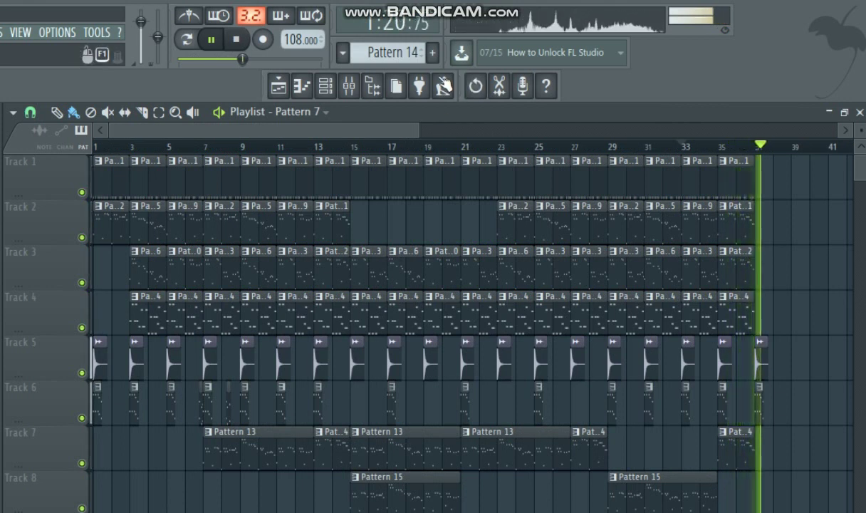
{"action": "left_click", "coordinate": [350, 86]}
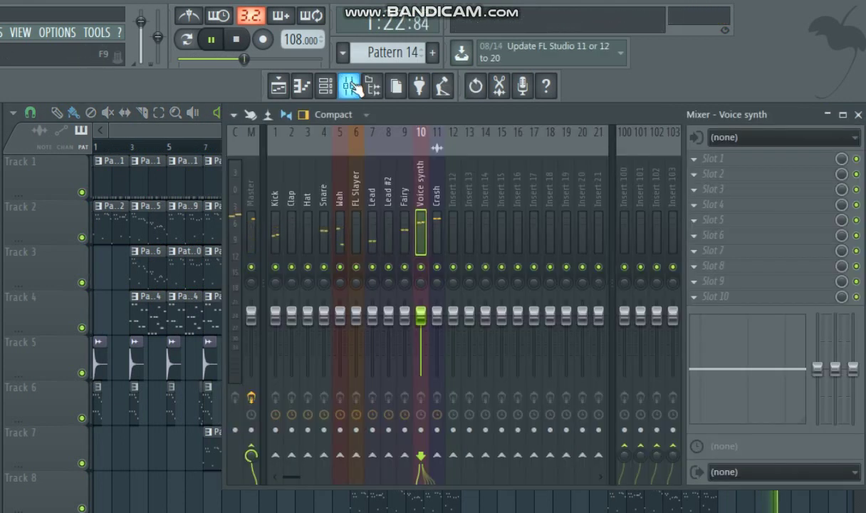